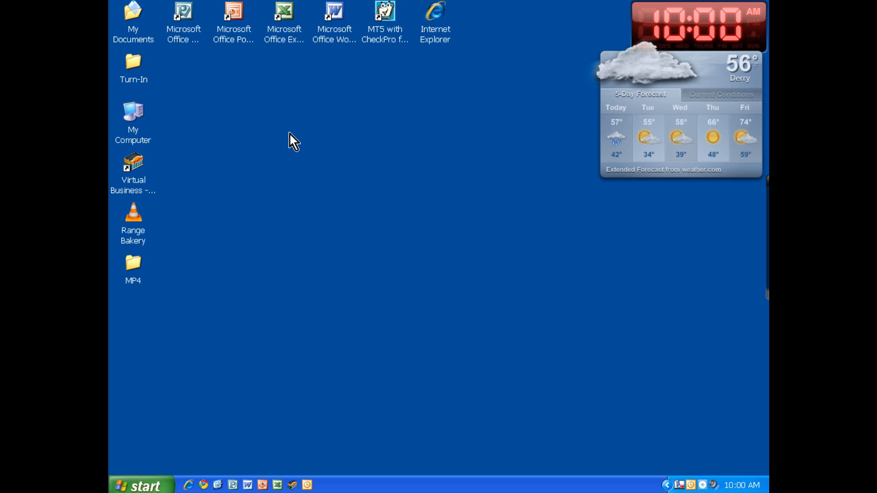
Step: Open the Block Business Letter Example Word document from the CC7 folder in My Documents
double_click(130, 21)
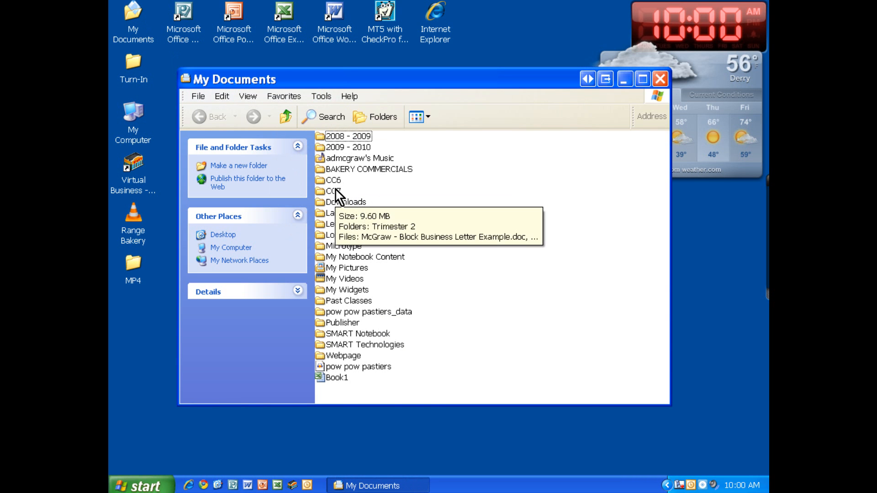
double_click(336, 191)
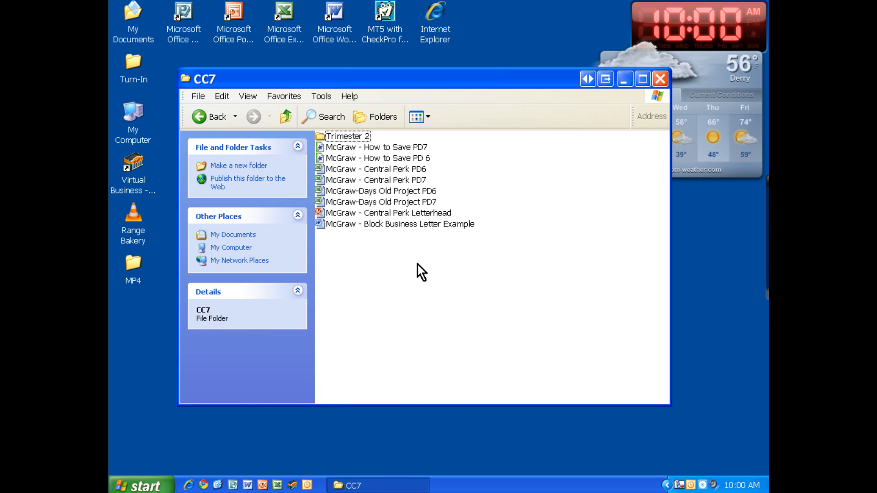
left_click(390, 228)
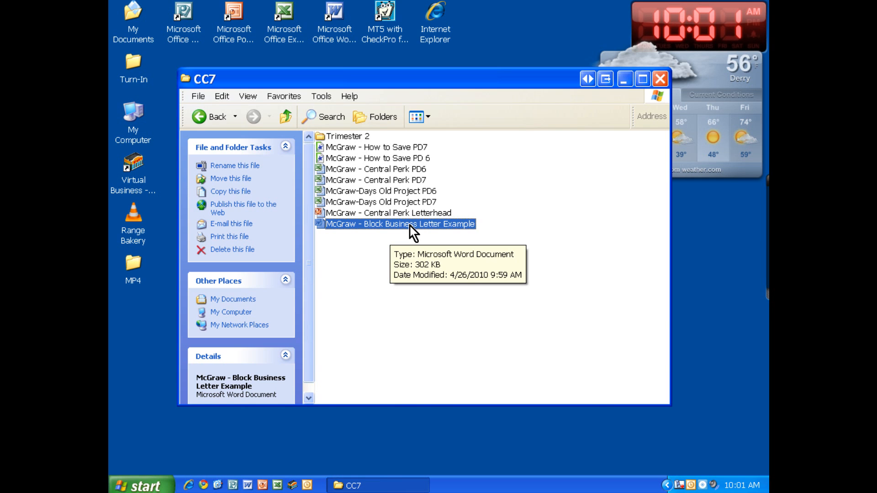
double_click(410, 224)
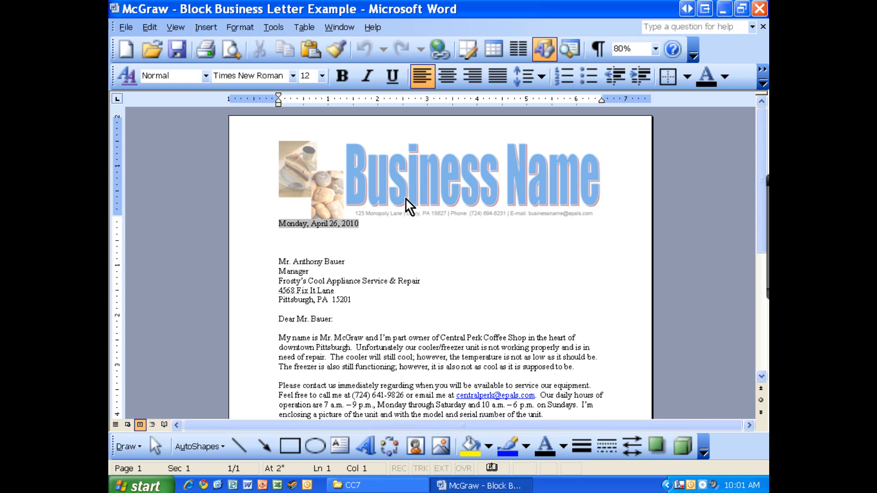
Step: Examine the block letter's date line, the blank lines below it and the rest of the letter down to the enclosure
left_click(379, 231)
left_click(339, 224)
left_click_drag(362, 223, 270, 226)
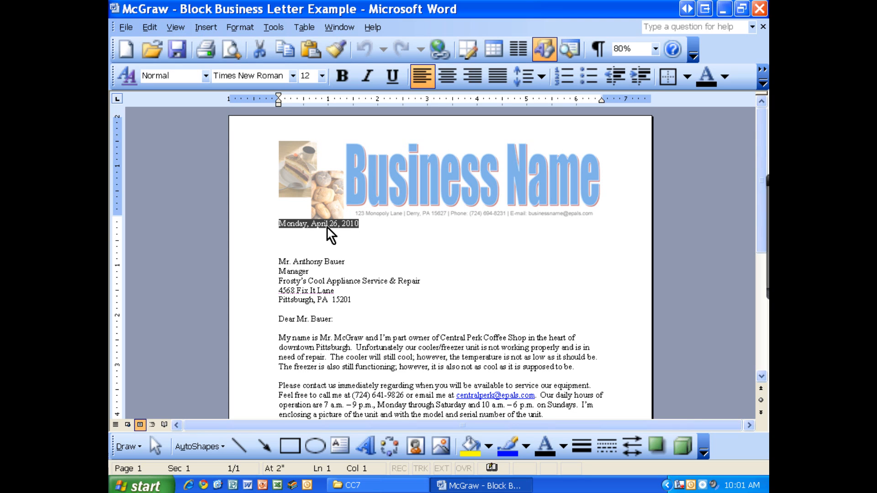
left_click(306, 238)
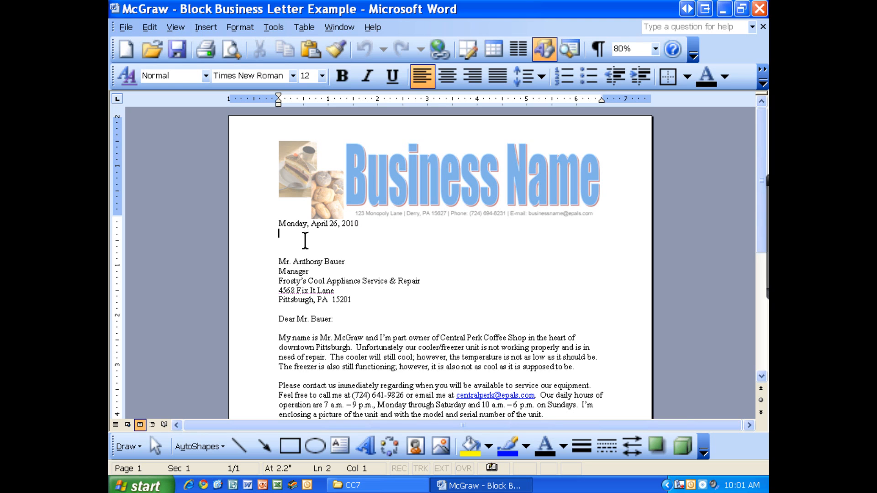
left_click(288, 245)
left_click(288, 252)
scroll(323, 274, "down", 5)
scroll(323, 264, "down", 1)
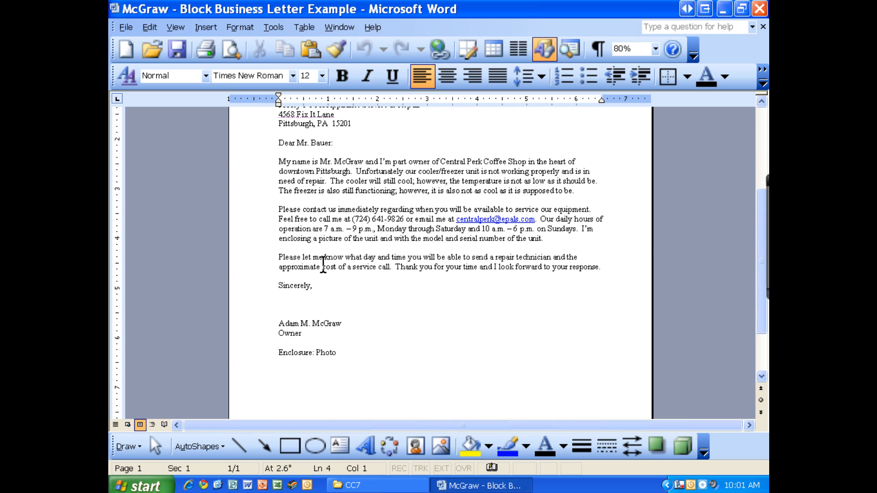
scroll(323, 264, "up", 5)
scroll(323, 264, "up", 2)
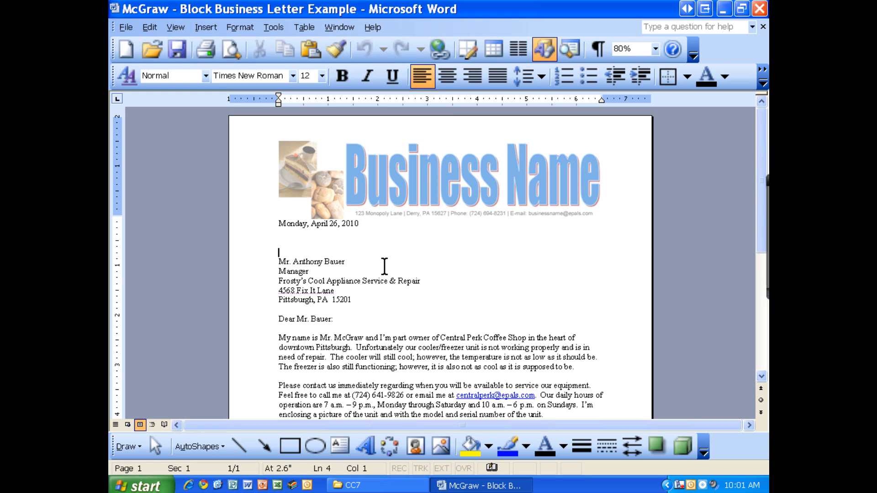
Step: Centre the recipient's address block and restore its left alignment
left_click(291, 263)
left_click_drag(277, 263, 353, 291)
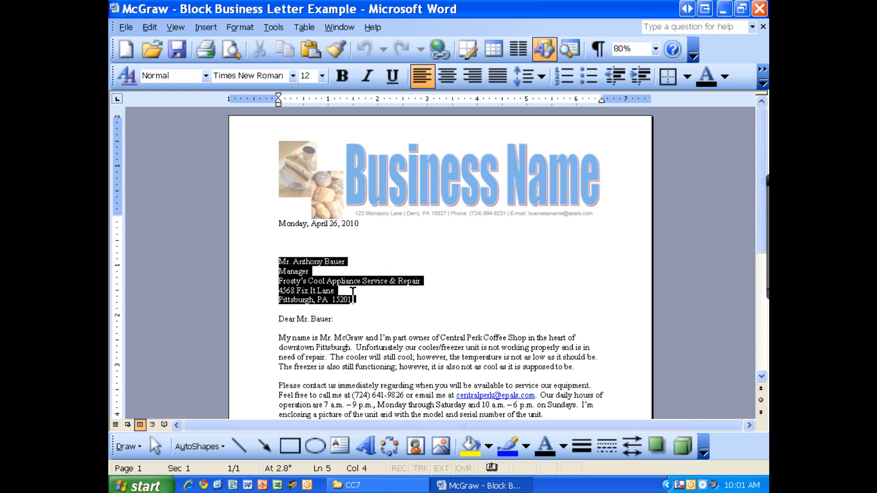
left_click(448, 77)
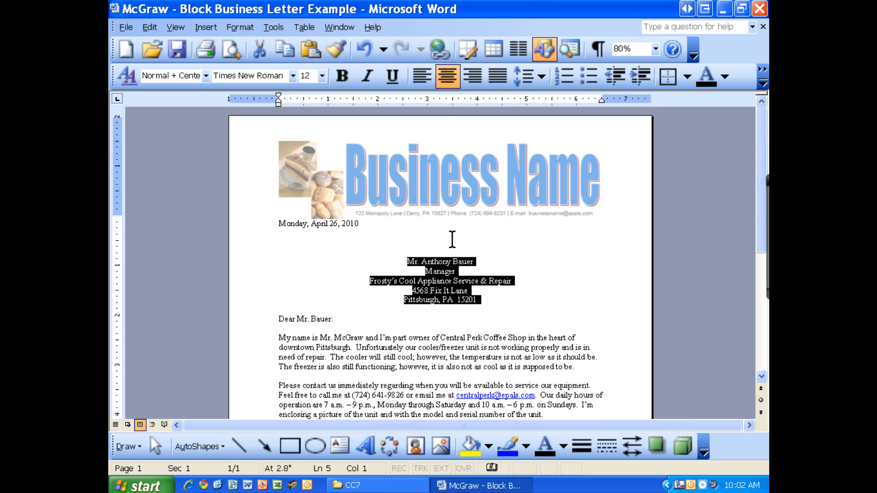
left_click(426, 83)
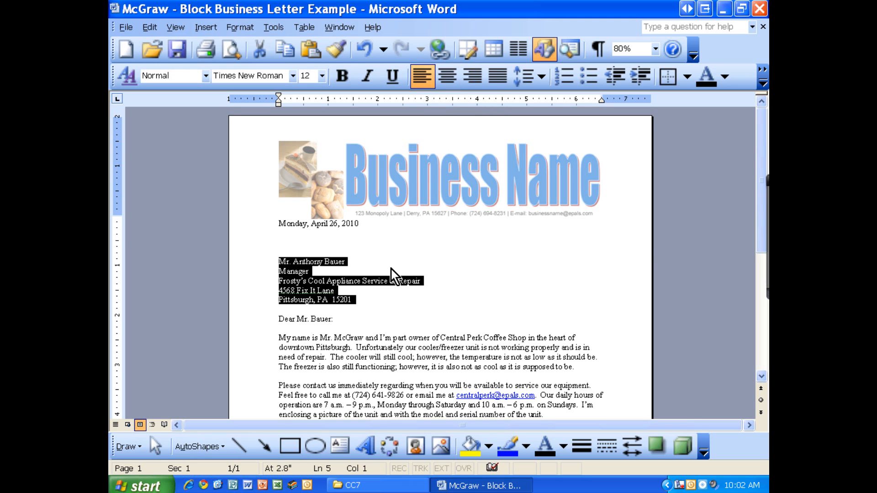
left_click(370, 276)
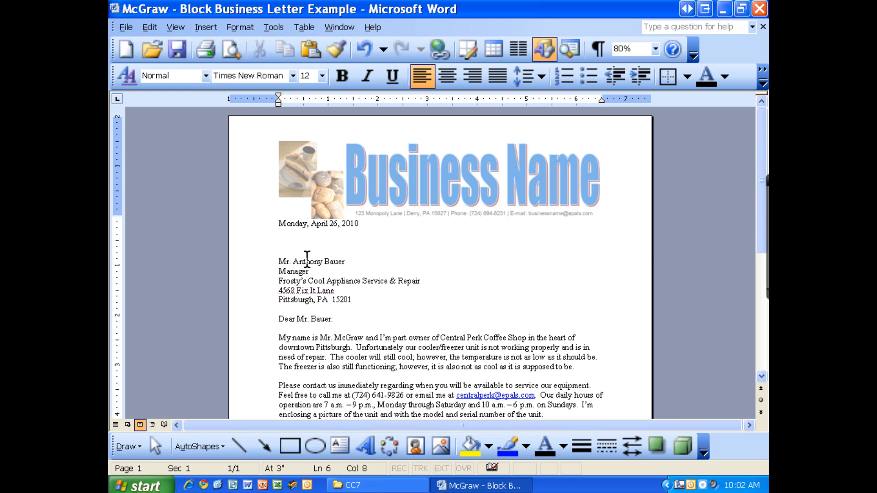
Step: Set the date line's left indent to 3 inches
left_click(276, 224)
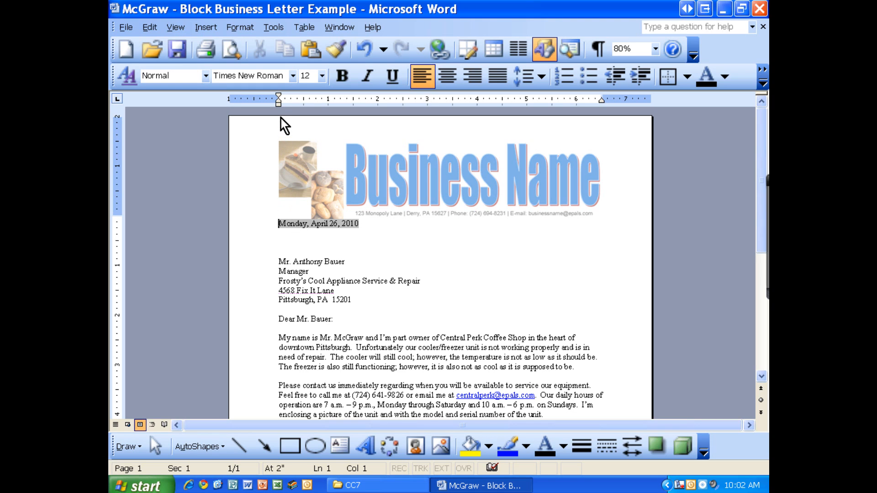
left_click_drag(280, 106, 428, 106)
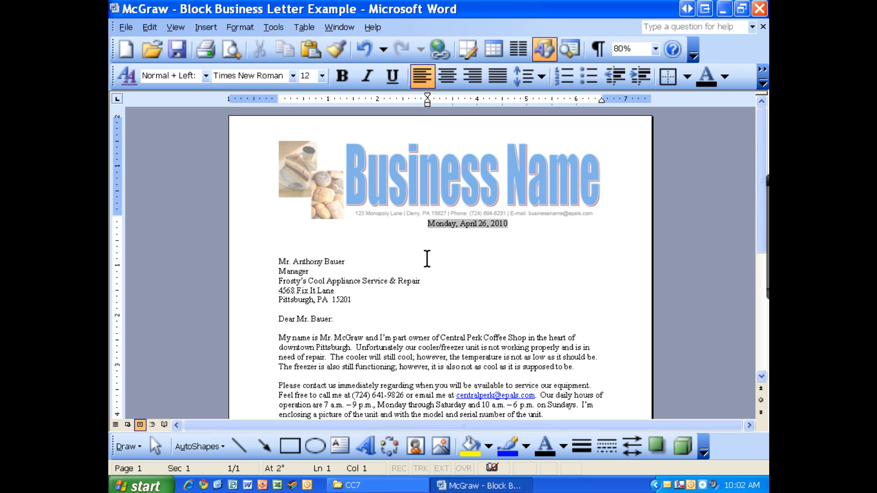
Step: Examine the recipient address, body paragraphs, closing lines and enclosure notation to see which parts belong at the left margin
scroll(420, 250, "down", 5)
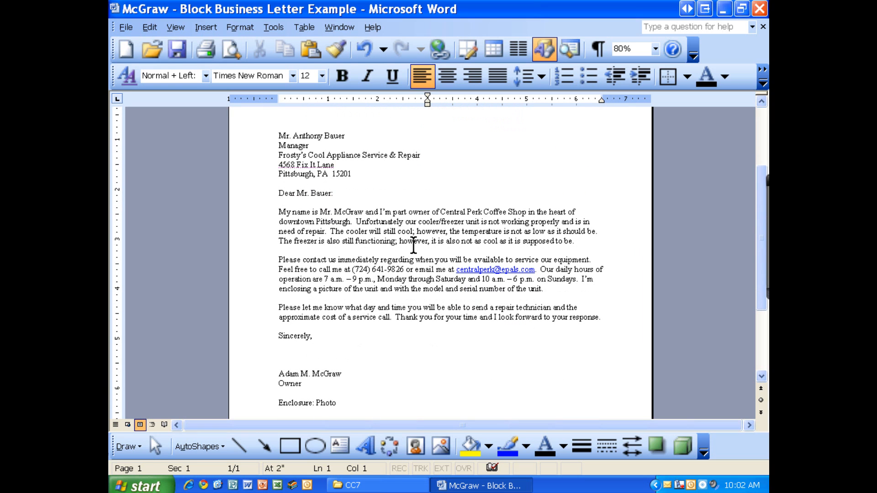
scroll(413, 245, "down", 1)
scroll(414, 245, "up", 2)
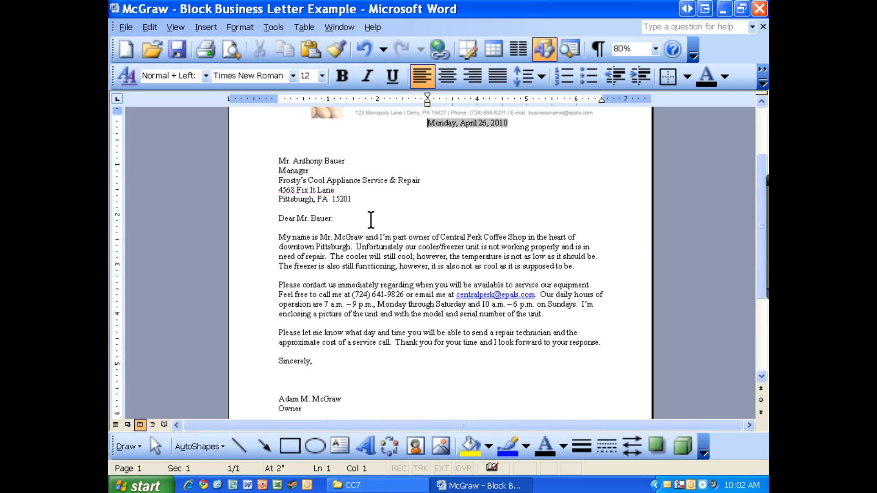
left_click_drag(276, 159, 363, 346)
scroll(361, 320, "down", 2)
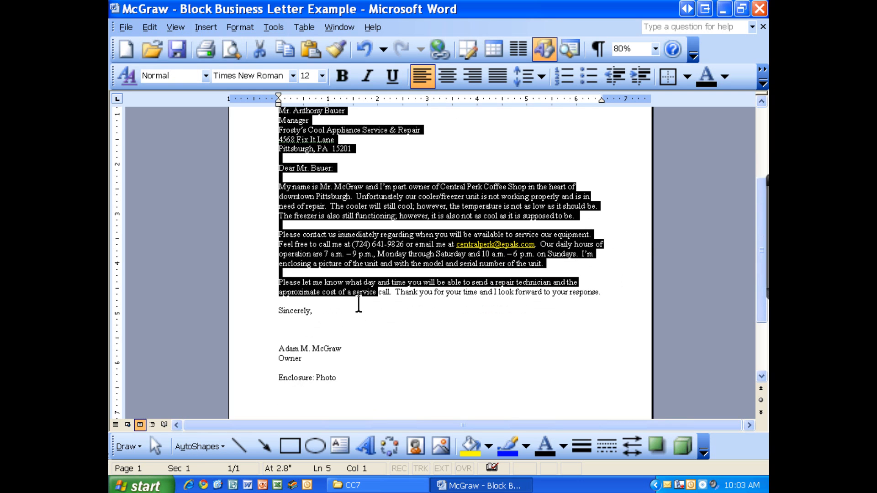
mouse_move(312, 358)
left_mouse_down()
mouse_move(281, 347)
mouse_move(287, 319)
left_mouse_up()
left_click_drag(346, 378, 235, 385)
Step: Set a 3-inch left indent for the "Sincerely," line, the sender's name line and the "Owner" line
left_click(276, 311)
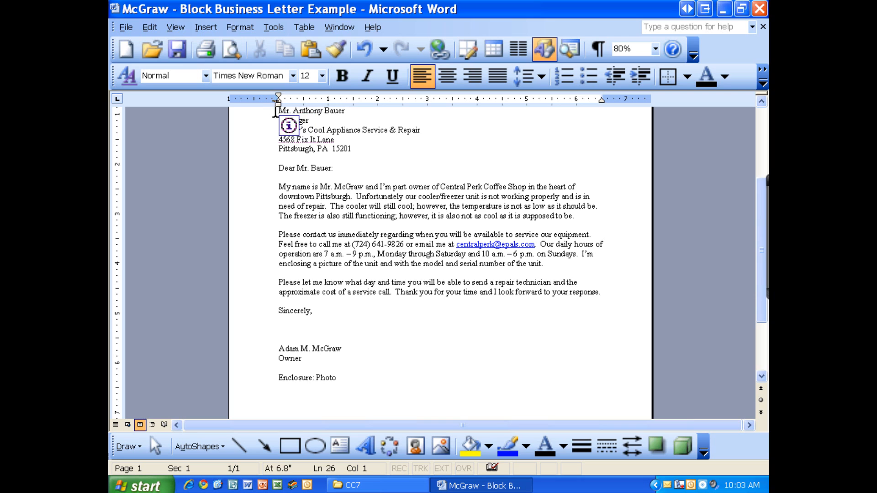
left_click_drag(279, 104, 427, 105)
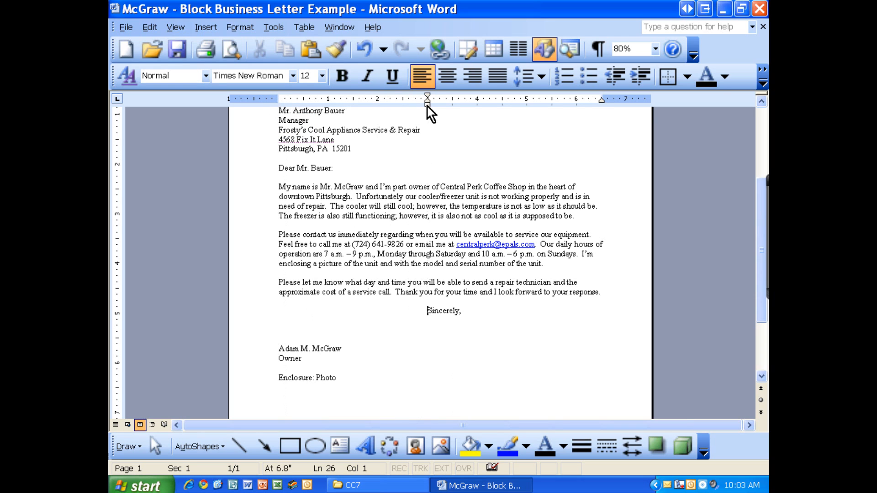
left_click(279, 348)
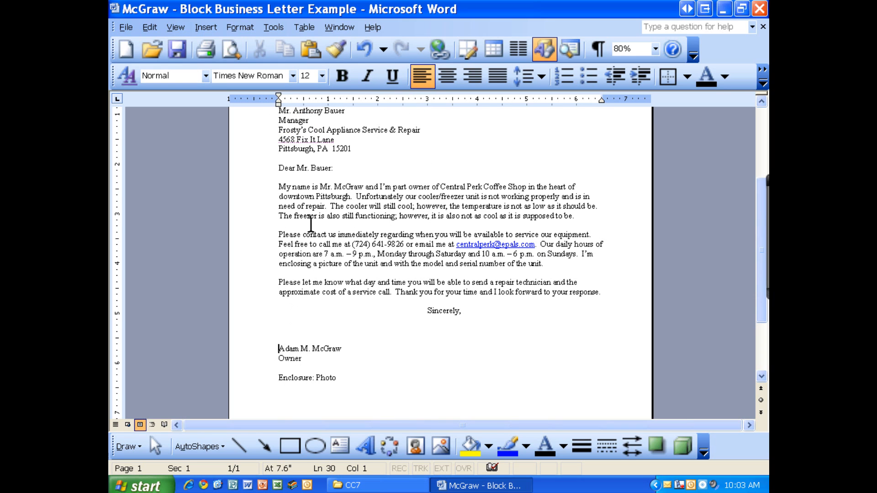
left_click_drag(278, 104, 427, 106)
left_click(278, 358)
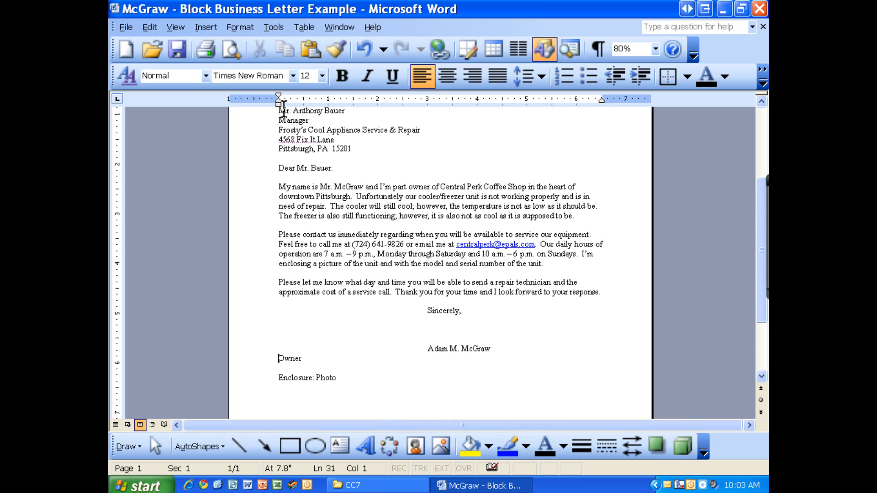
left_click_drag(279, 106, 427, 106)
Step: Review the letter's layout, comparing the left-aligned enclosure, address and body with the indented date and closing lines
left_click_drag(351, 378, 276, 378)
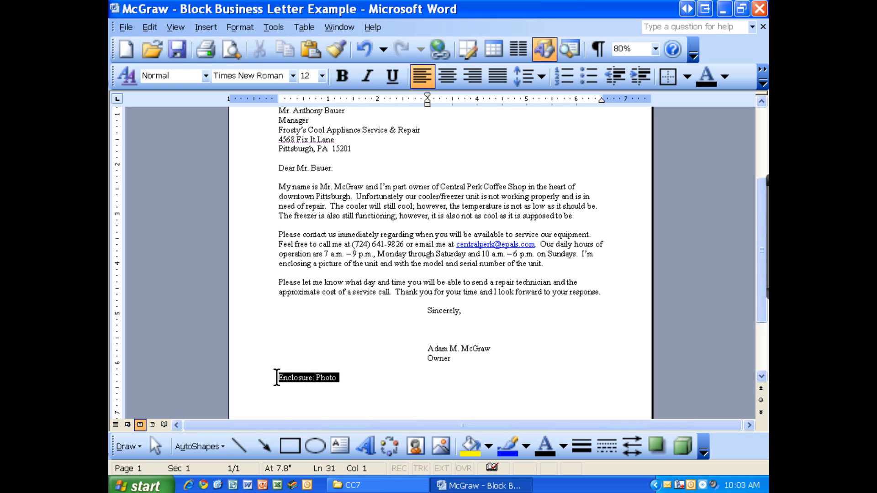
scroll(396, 249, "down", 2)
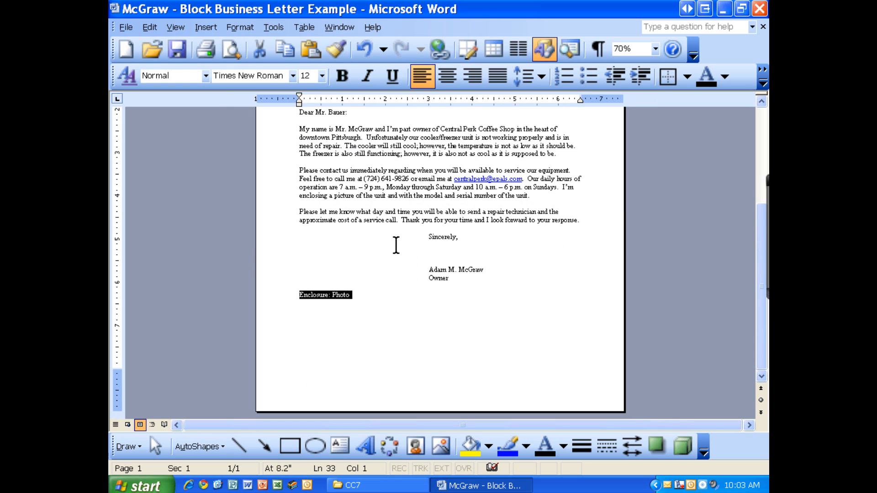
scroll(397, 249, "up", 2)
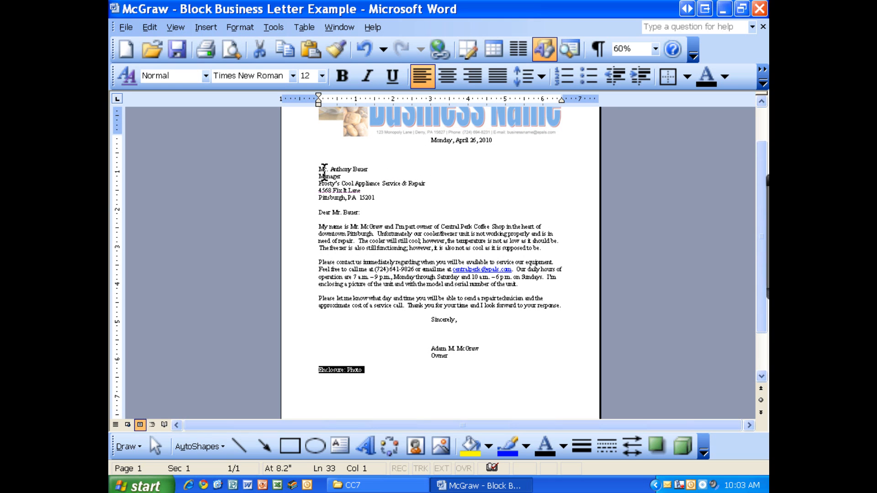
left_click_drag(320, 170, 561, 310)
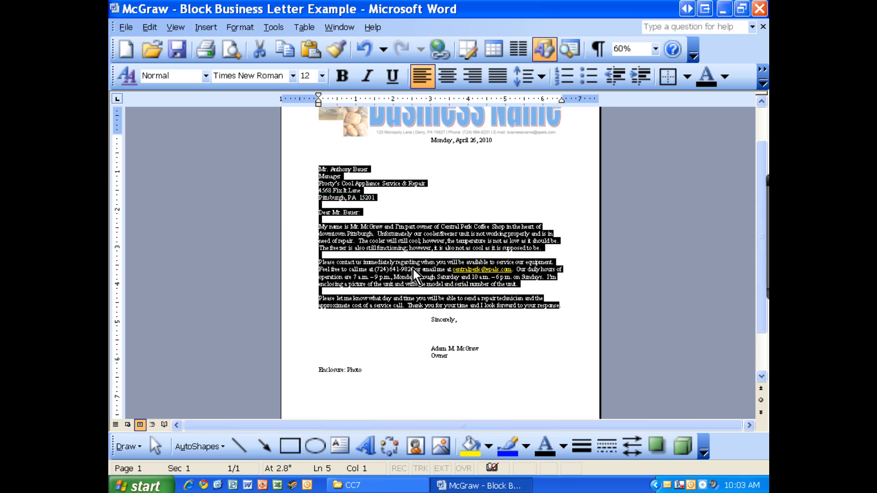
left_click(339, 234)
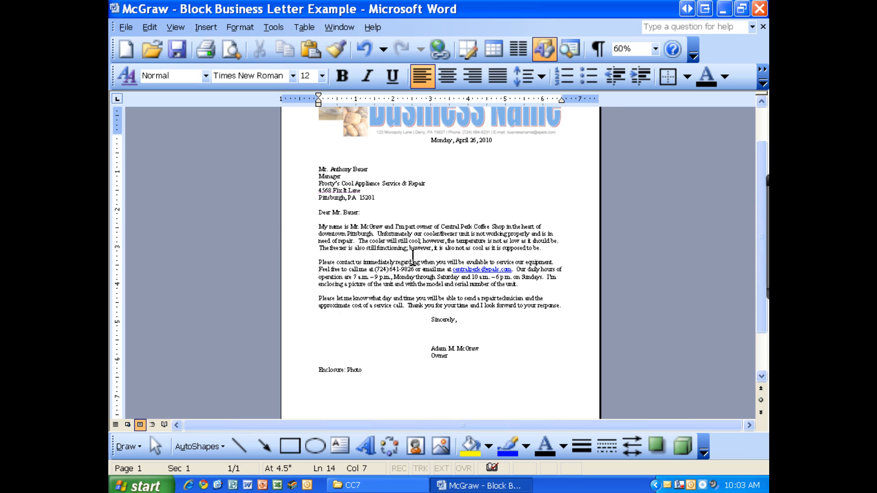
triple_click(434, 142)
left_click(440, 321)
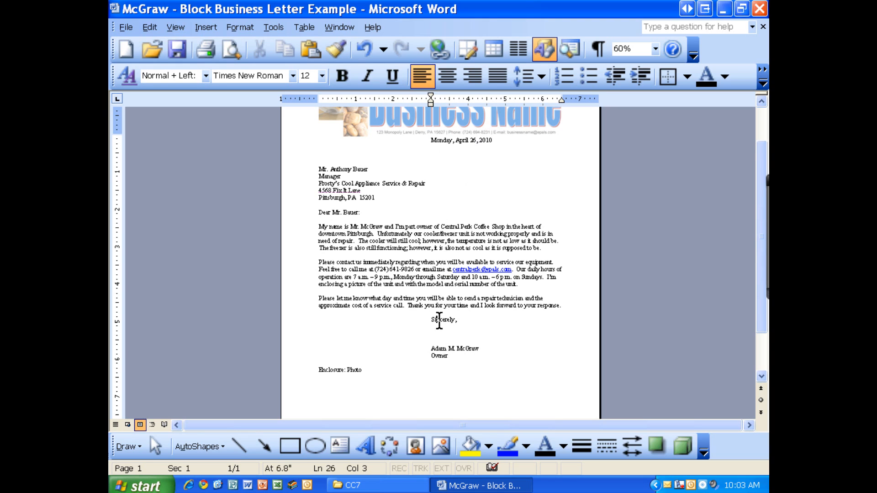
left_click(440, 355)
left_click(356, 370)
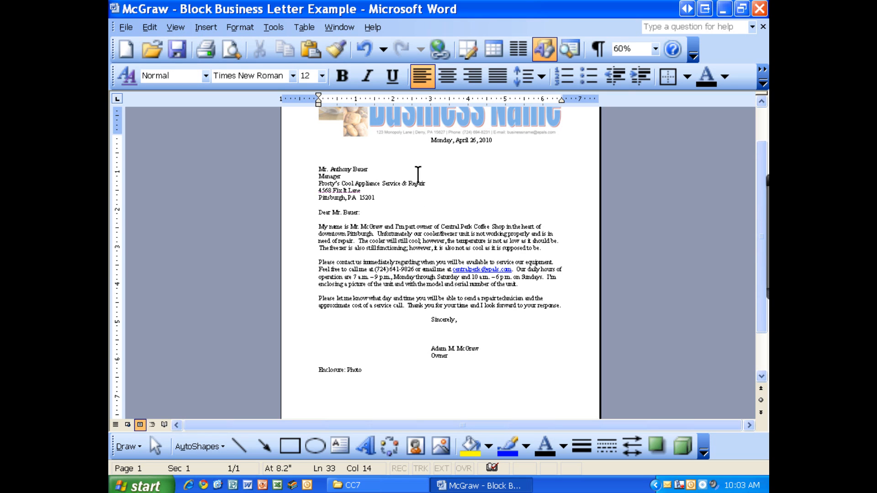
Step: Check the blank lines below the date, around the salutation, between paragraphs, around the closing and above the enclosure
left_click(406, 149)
left_click(369, 205)
left_click_drag(369, 214, 361, 222)
left_click(358, 220)
left_click(345, 255)
left_click(444, 320)
left_click(449, 312)
left_click_drag(451, 331, 451, 340)
left_click(374, 364)
Step: Save the letter as a new Word document in CC7, inserting "Mod-" before "Block Business Letter Example" in the file name
left_click(130, 26)
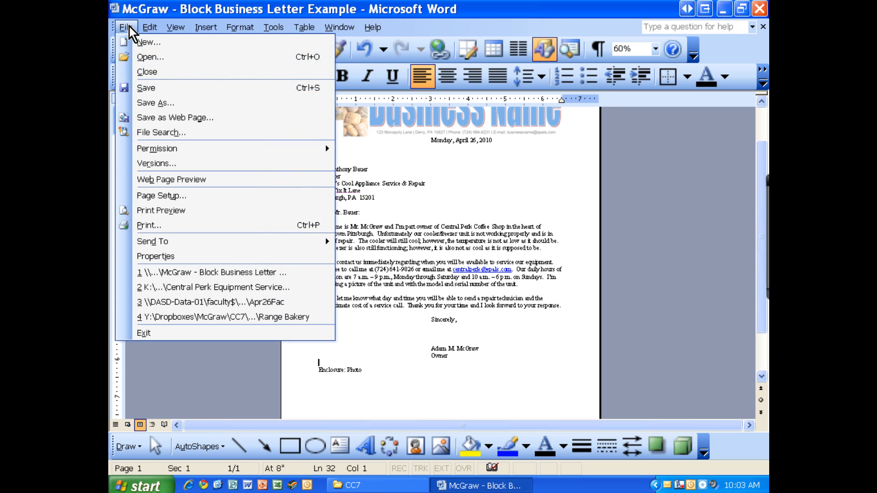
left_click(161, 99)
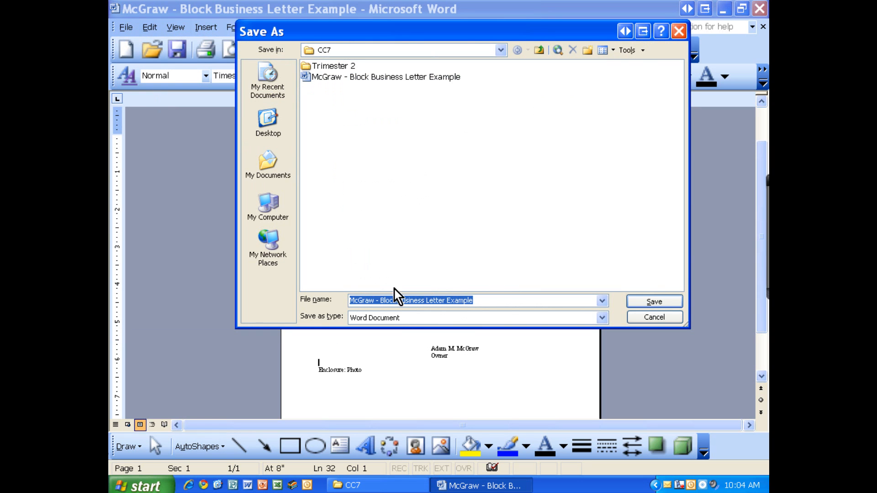
left_click(378, 300)
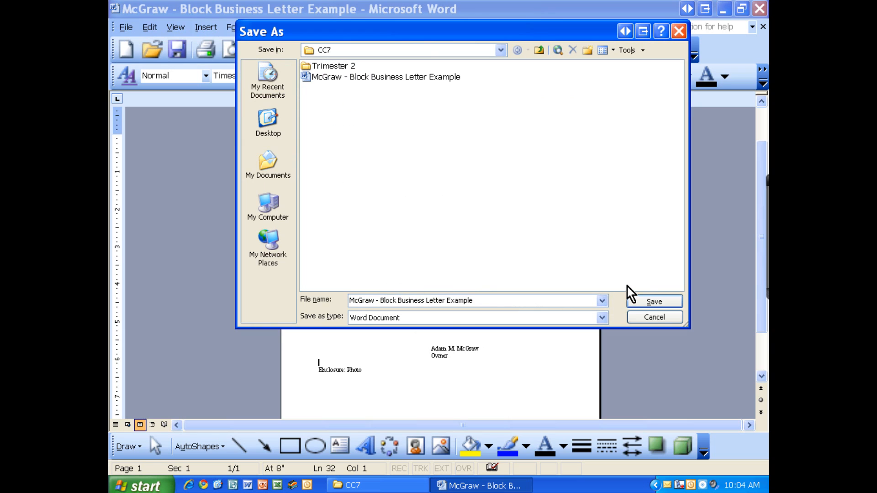
type("Mod")
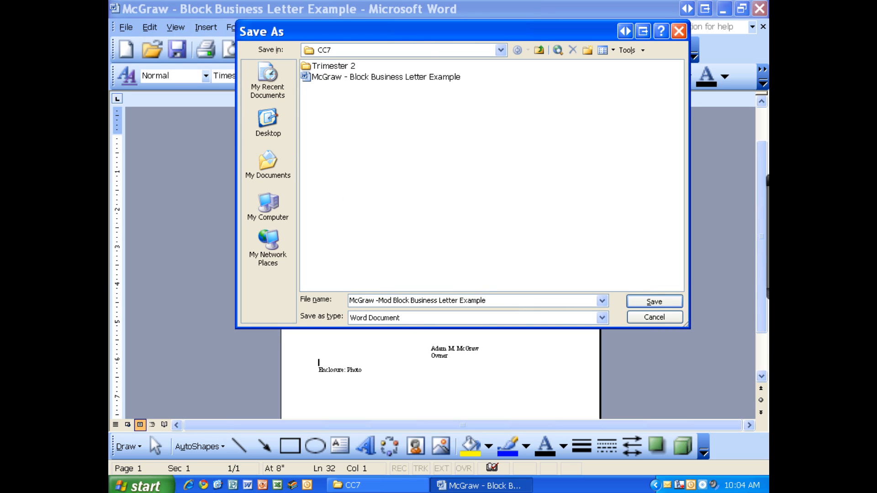
type("-")
key("Delete")
left_click(645, 302)
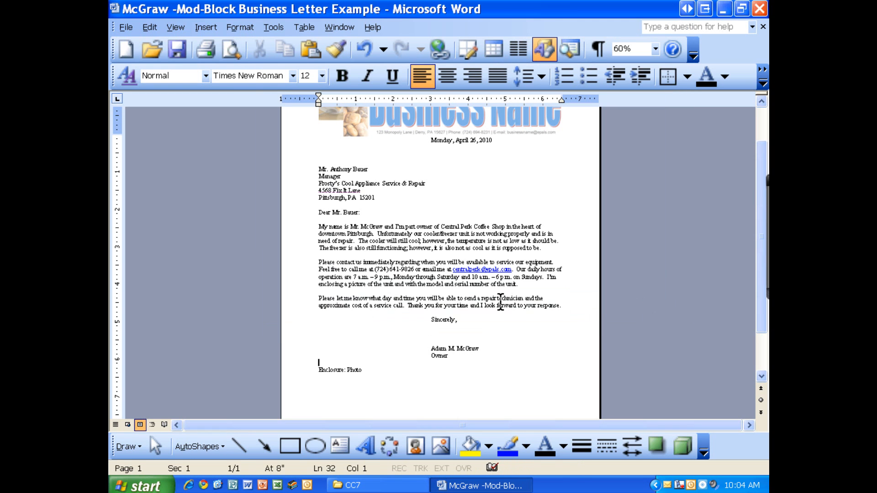